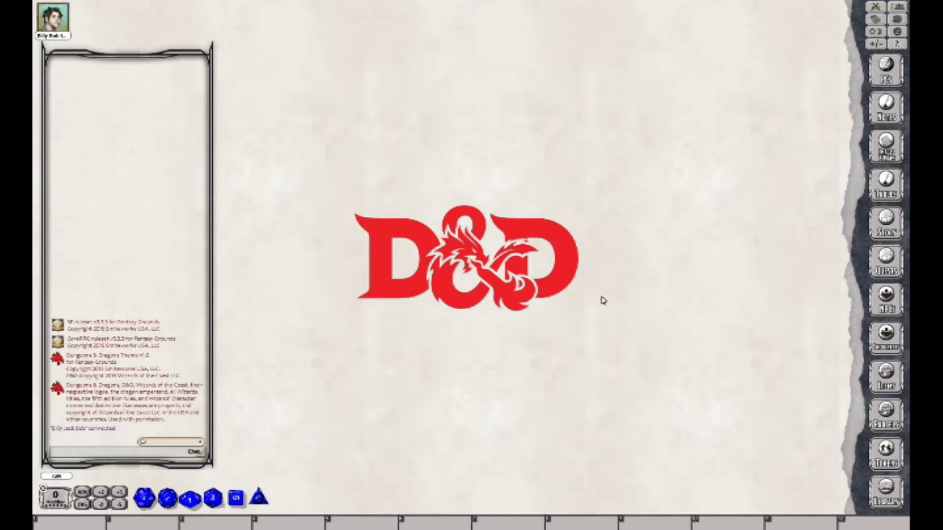
# Open the donjon map from the campaign's images and enable its mask layer
pyautogui.click(886, 147)
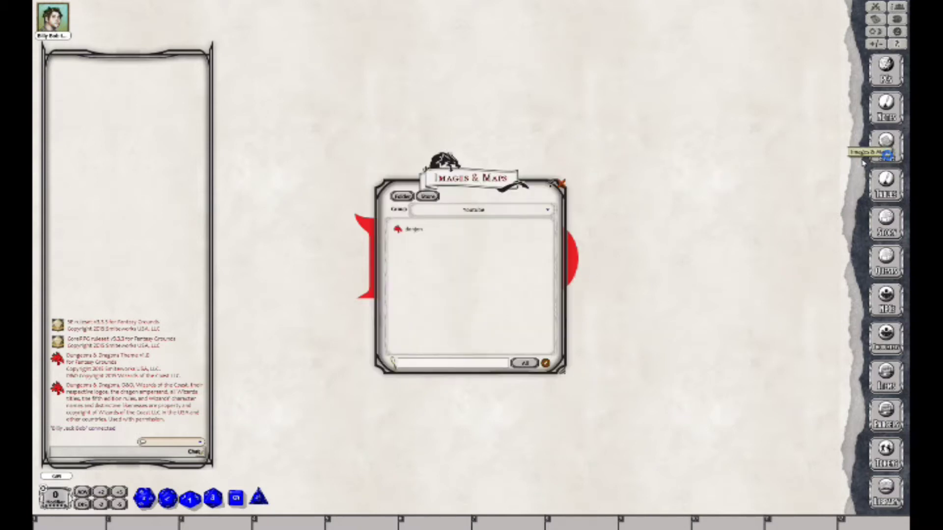
pyautogui.click(413, 231)
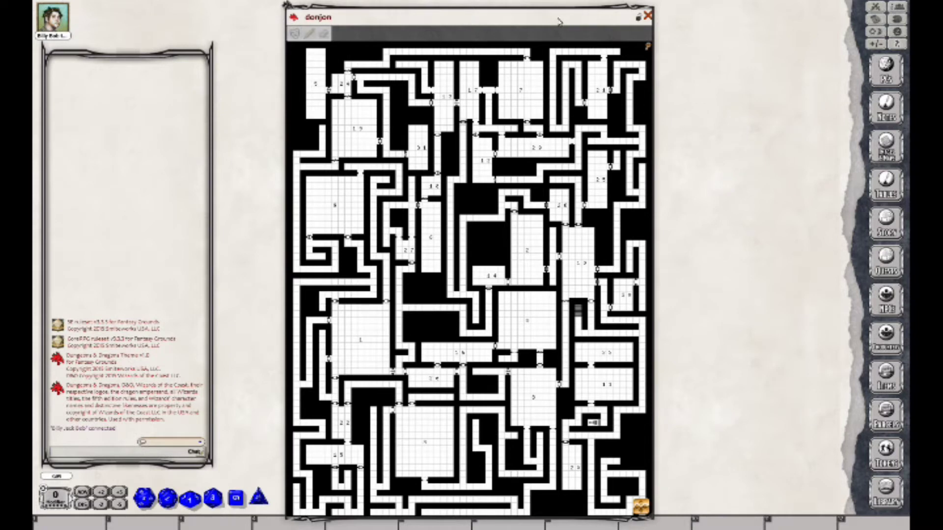
pyautogui.rightClick(469, 194)
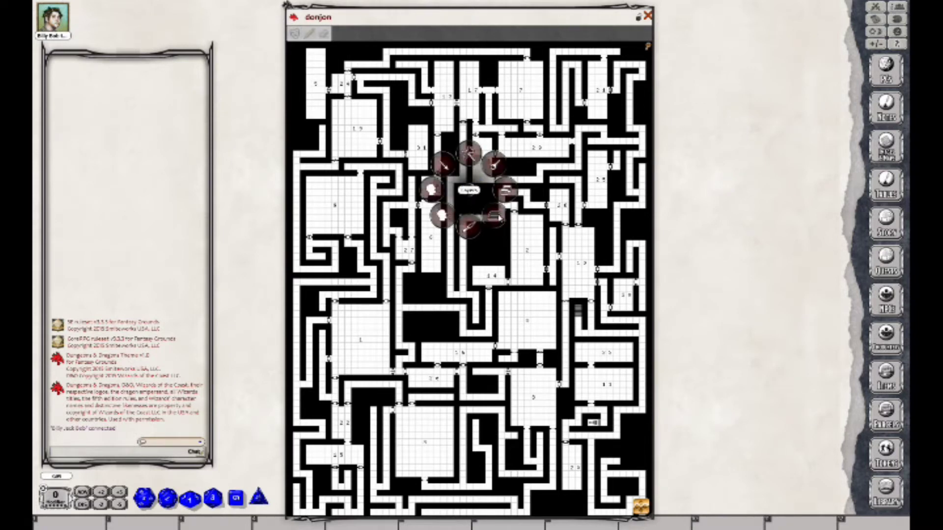
pyautogui.click(486, 248)
pyautogui.rightClick(472, 146)
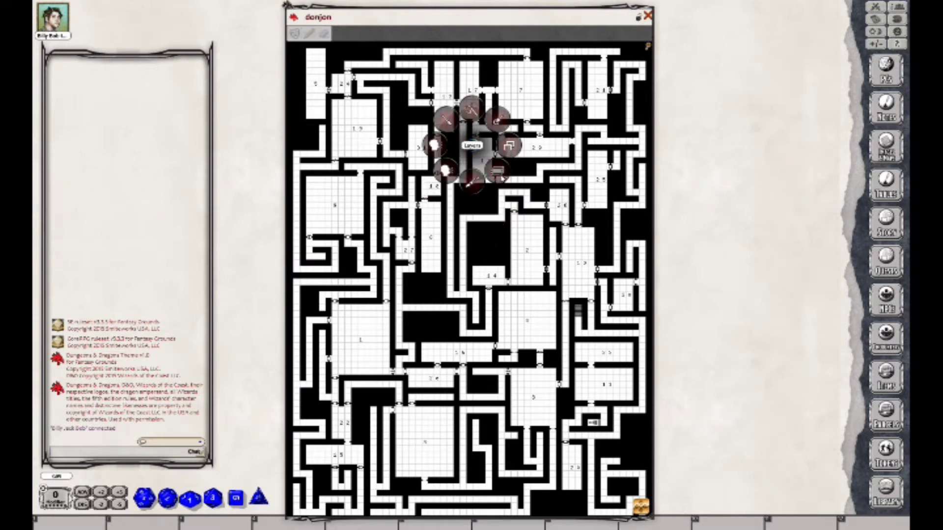
pyautogui.click(501, 175)
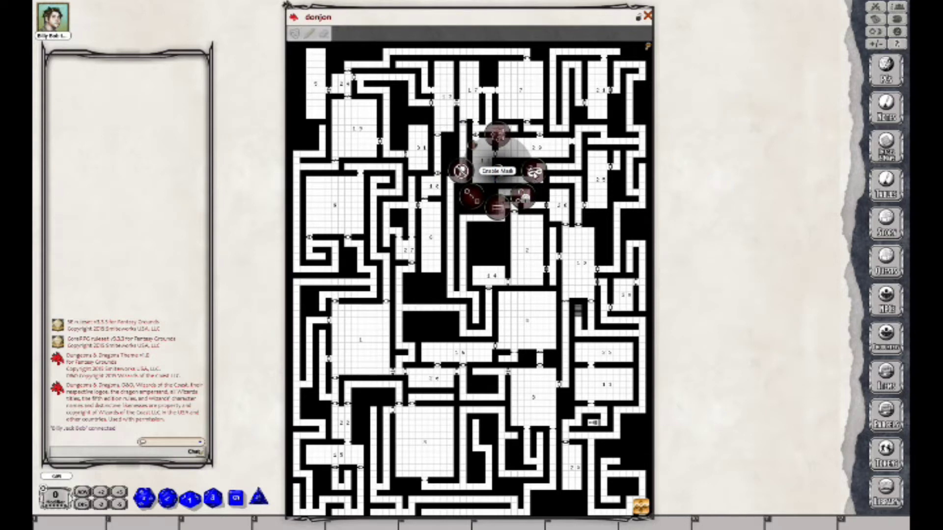
pyautogui.click(533, 171)
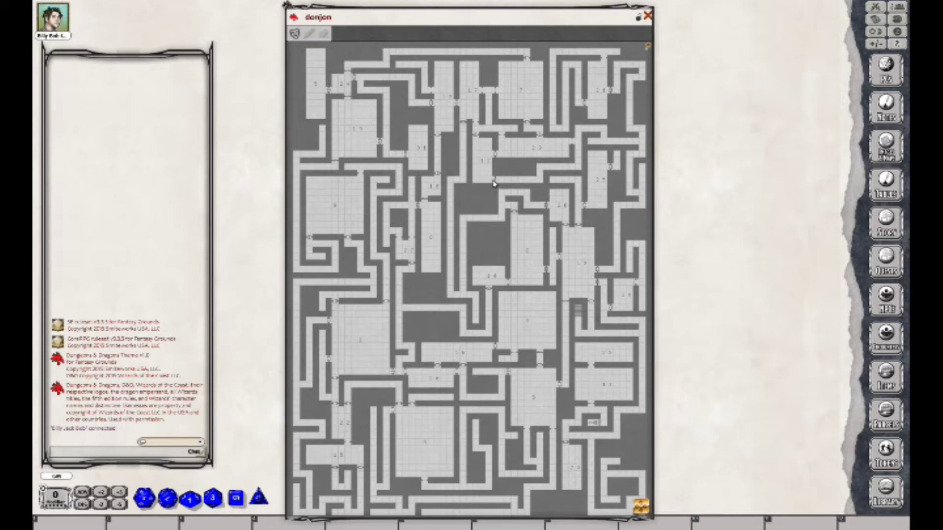
# Unmask a small rectangular area of about three by three squares inside room 1 of the map
pyautogui.rightClick(471, 197)
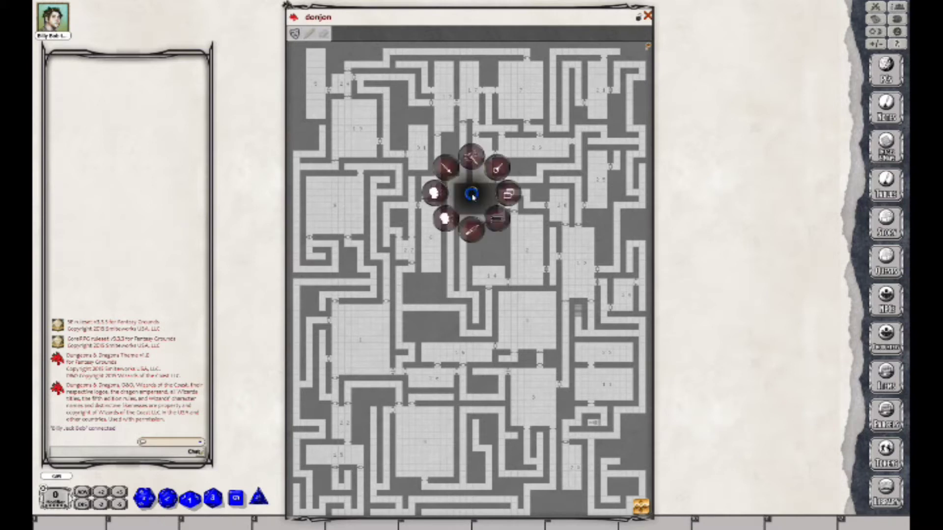
pyautogui.click(436, 194)
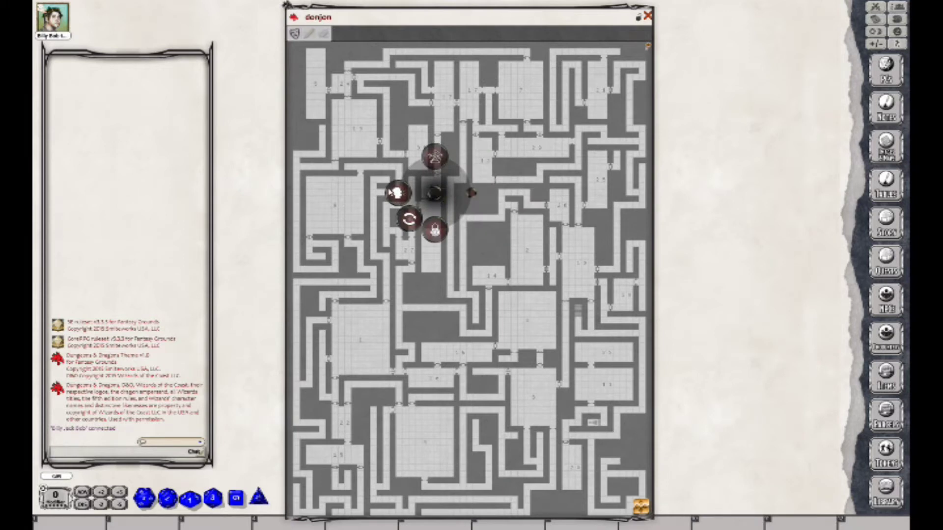
pyautogui.click(397, 193)
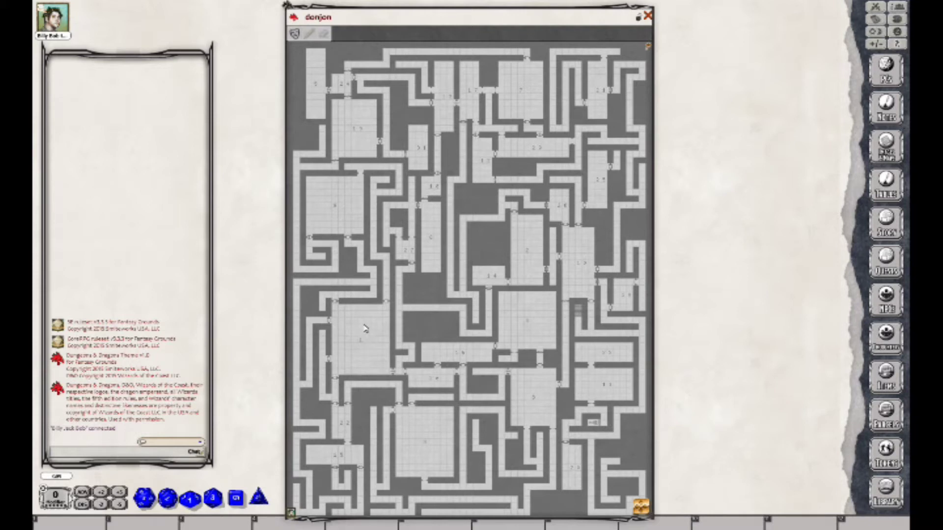
pyautogui.moveTo(364, 328); pyautogui.dragTo(384, 346)
# Add the player character to the combat tracker and move the tracker clear of the revealed map area
pyautogui.click(876, 6)
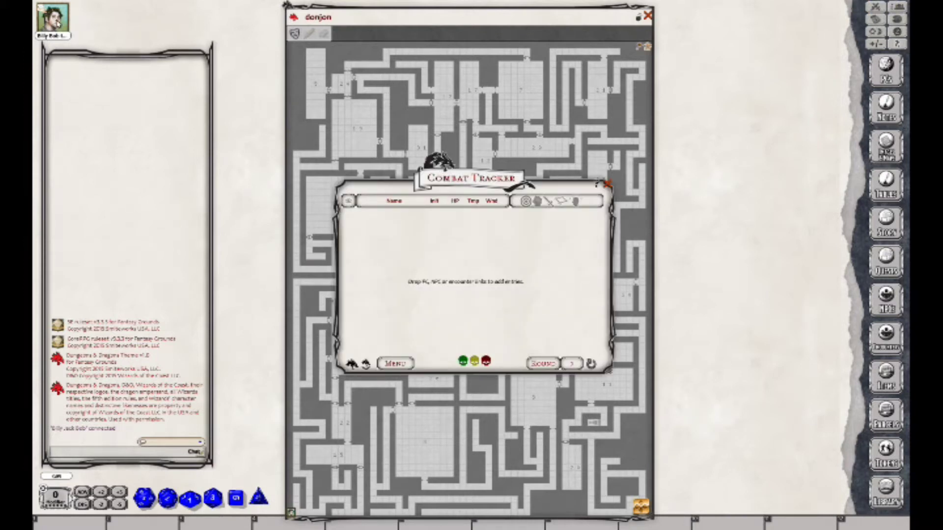
pyautogui.moveTo(93, 52); pyautogui.dragTo(386, 236)
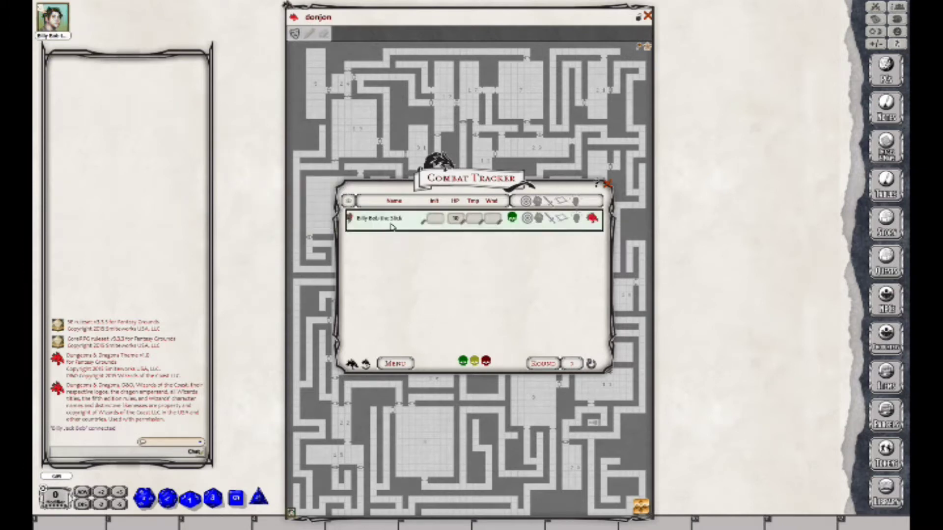
pyautogui.moveTo(415, 187); pyautogui.dragTo(676, 62)
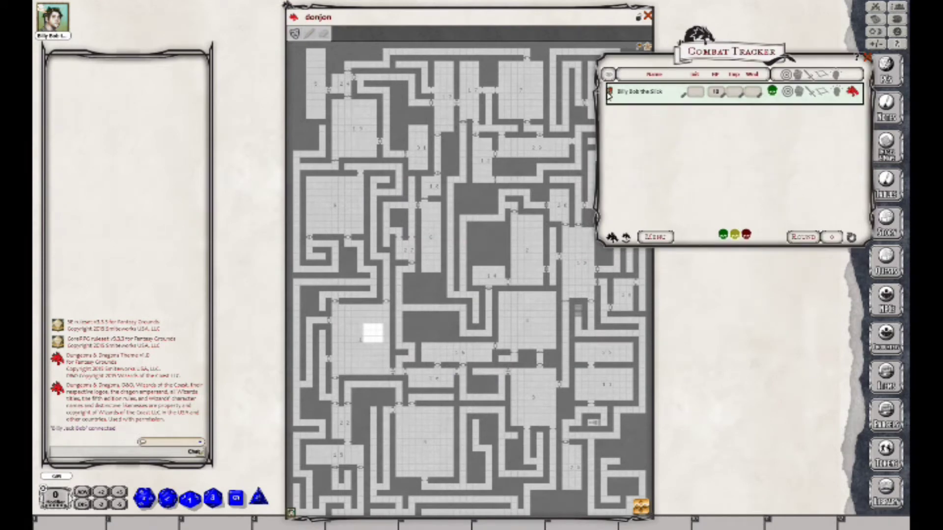
pyautogui.moveTo(609, 91); pyautogui.dragTo(646, 123)
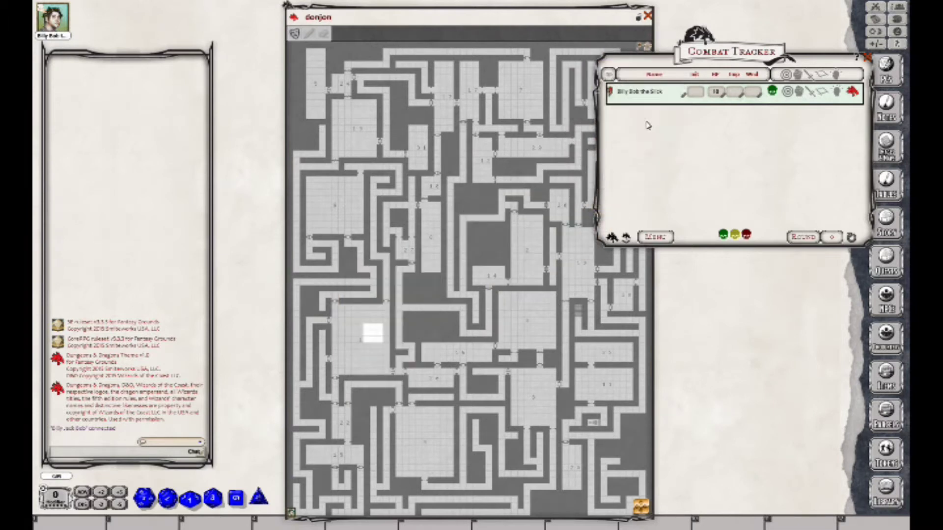
# Add a square grid to the donjon map and align its cells with the map's printed squares
pyautogui.rightClick(366, 333)
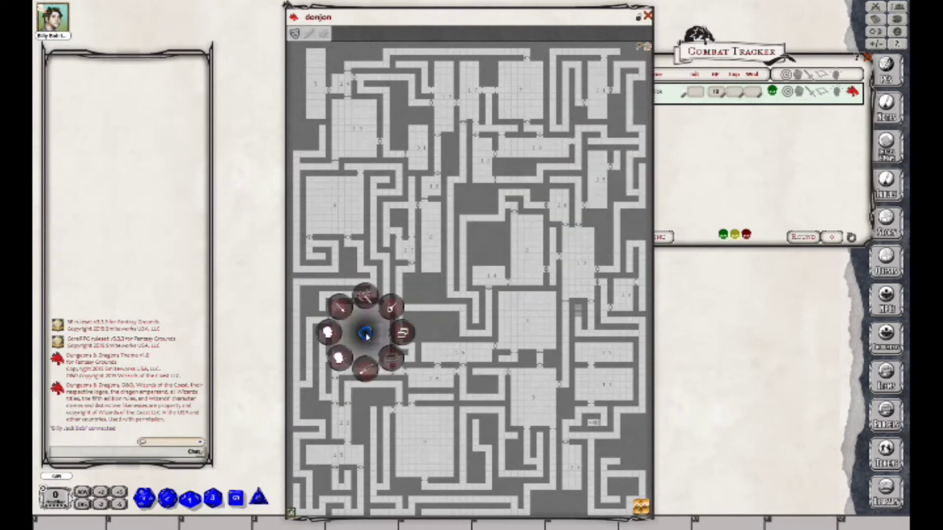
pyautogui.click(389, 361)
pyautogui.click(391, 398)
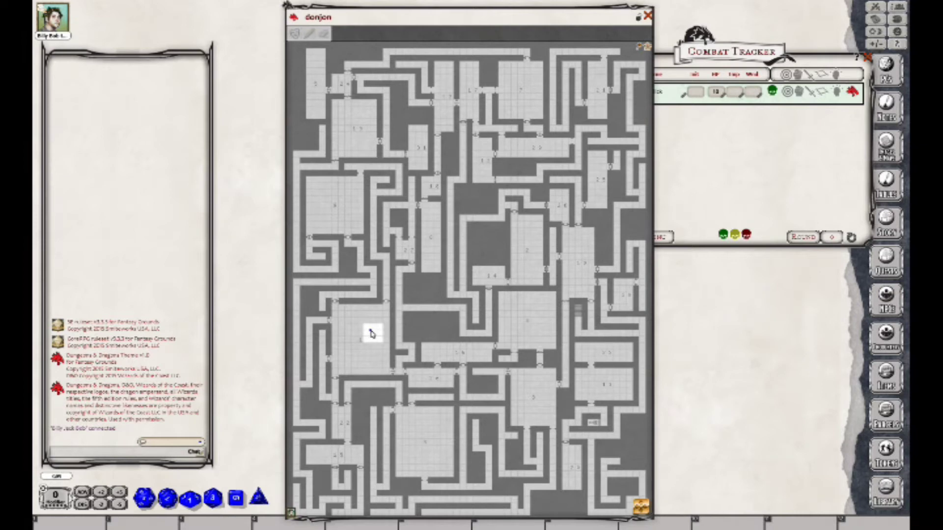
pyautogui.click(371, 334)
pyautogui.moveTo(375, 342); pyautogui.dragTo(374, 340)
pyautogui.moveTo(374, 340); pyautogui.dragTo(373, 340)
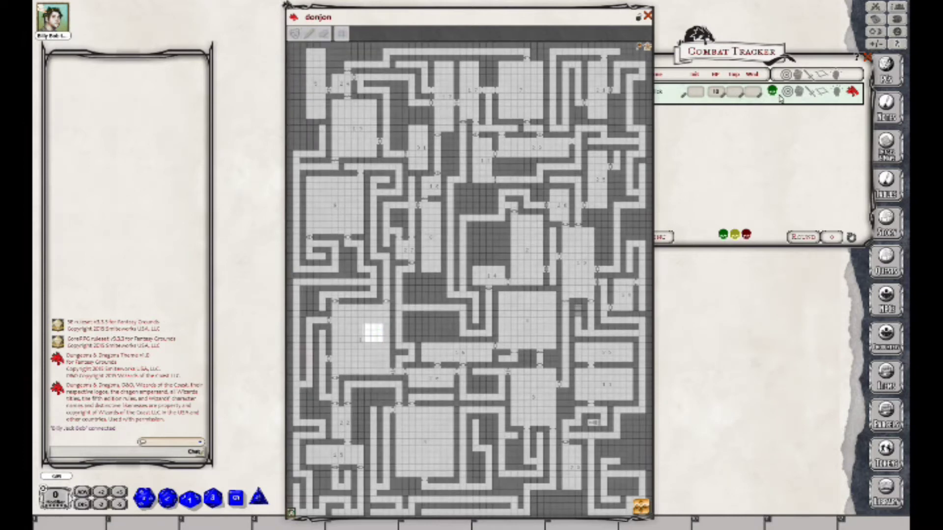
# Place the player character's token from the combat tracker on a grid square in the revealed area of room 1
pyautogui.click(758, 51)
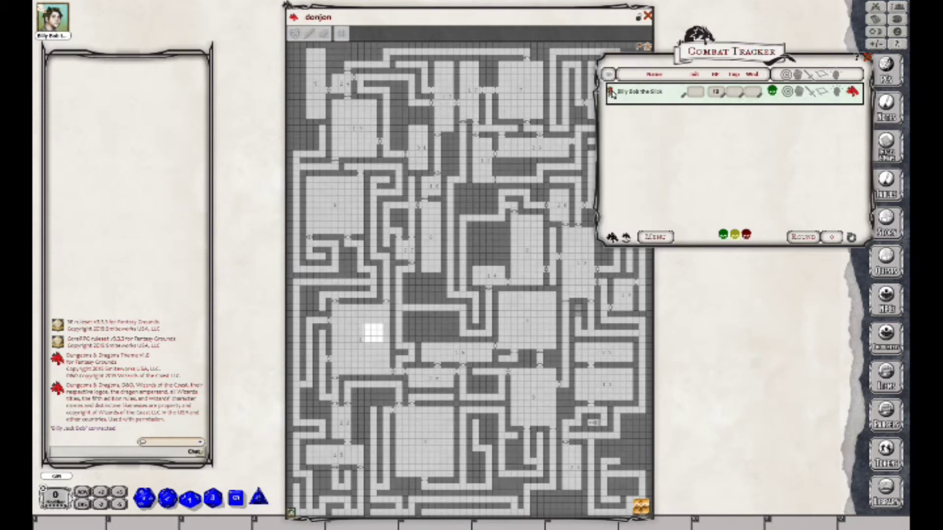
pyautogui.moveTo(605, 91); pyautogui.dragTo(370, 331)
pyautogui.scroll(5, 373, 334)
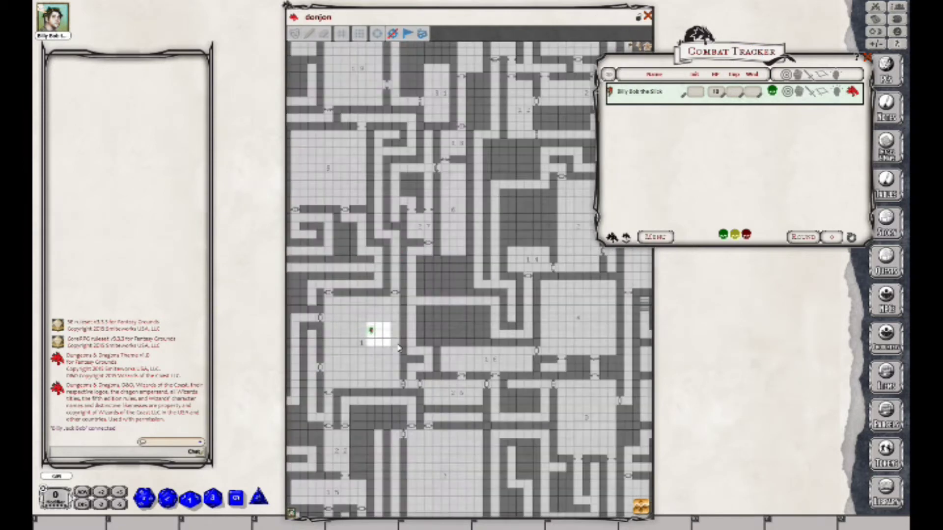
pyautogui.scroll(3, 373, 336)
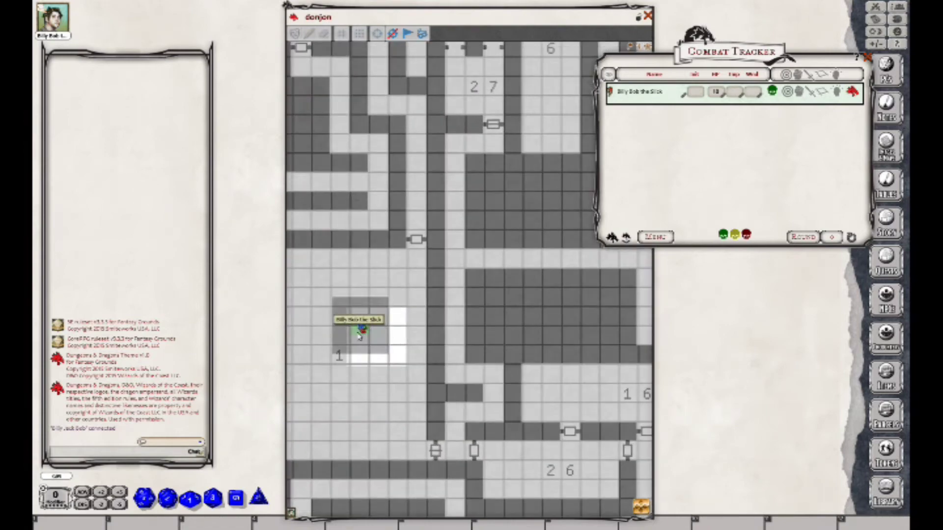
pyautogui.moveTo(361, 328); pyautogui.dragTo(361, 337)
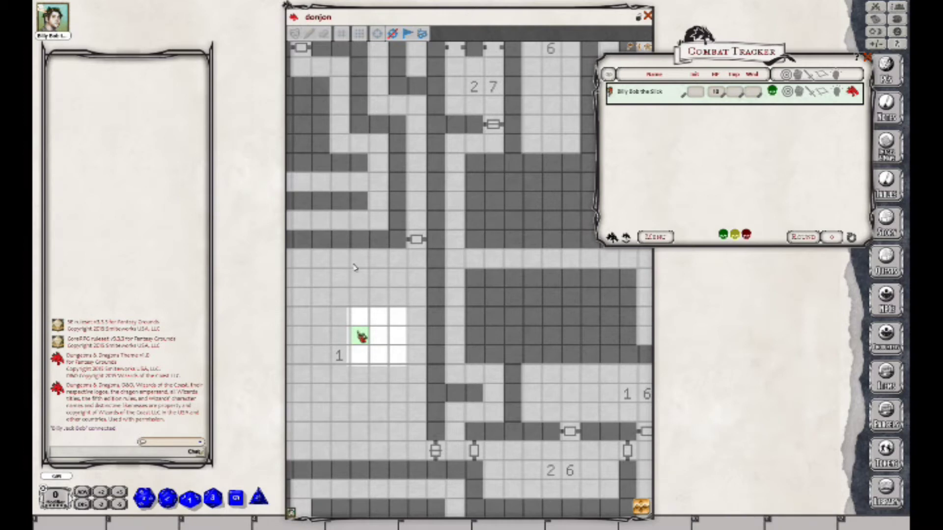
# Reposition the map window and unmask more of room 1's northeast corner plus the door and corridor north of it
pyautogui.moveTo(423, 35); pyautogui.dragTo(411, 44)
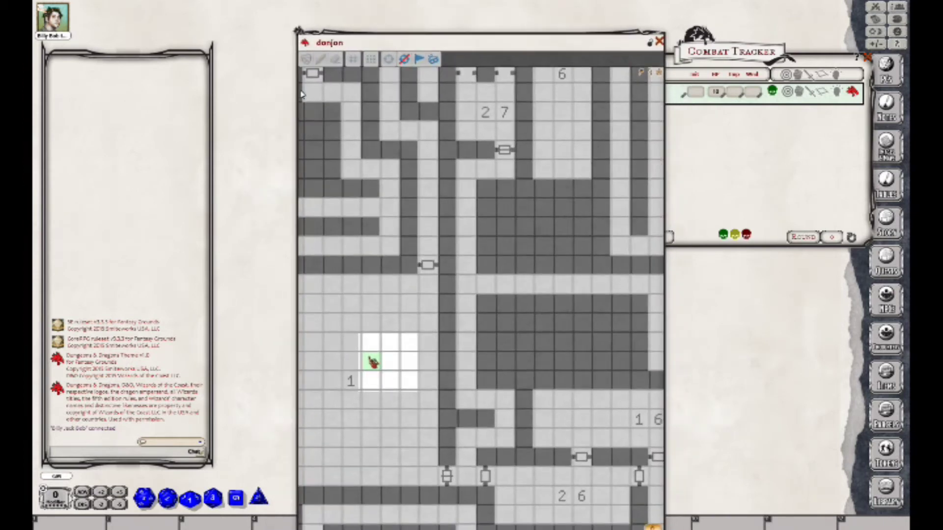
pyautogui.click(305, 58)
pyautogui.moveTo(378, 291); pyautogui.dragTo(434, 329)
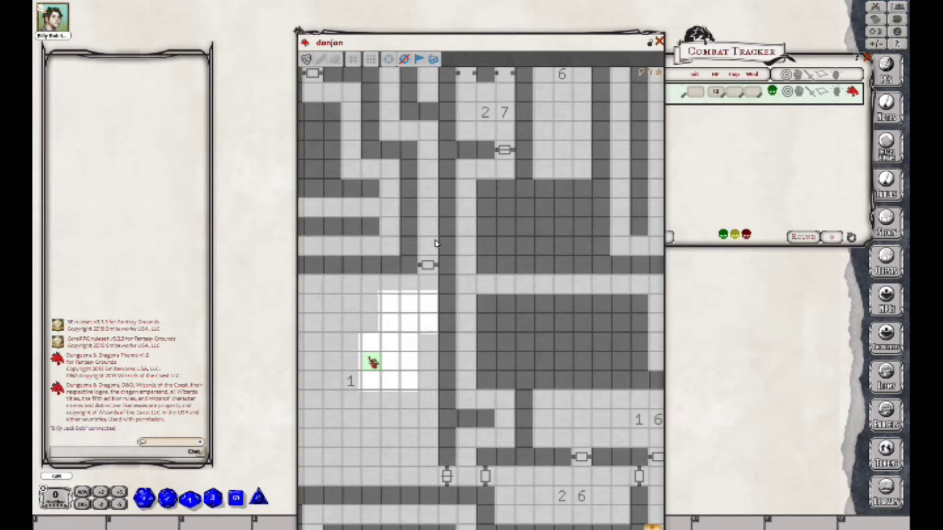
pyautogui.moveTo(418, 199); pyautogui.dragTo(439, 299)
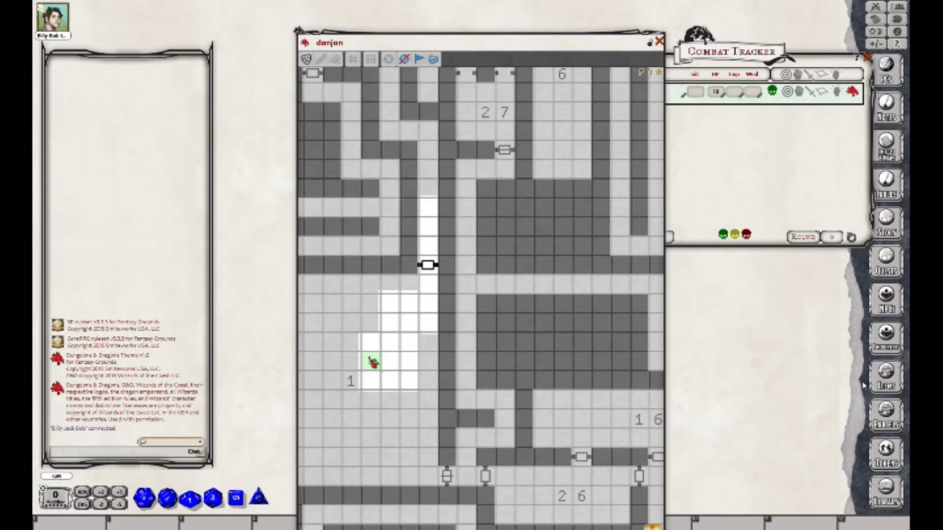
# Open the NPC list, try searching it for "ko", clear the search and show the available groups
pyautogui.click(893, 305)
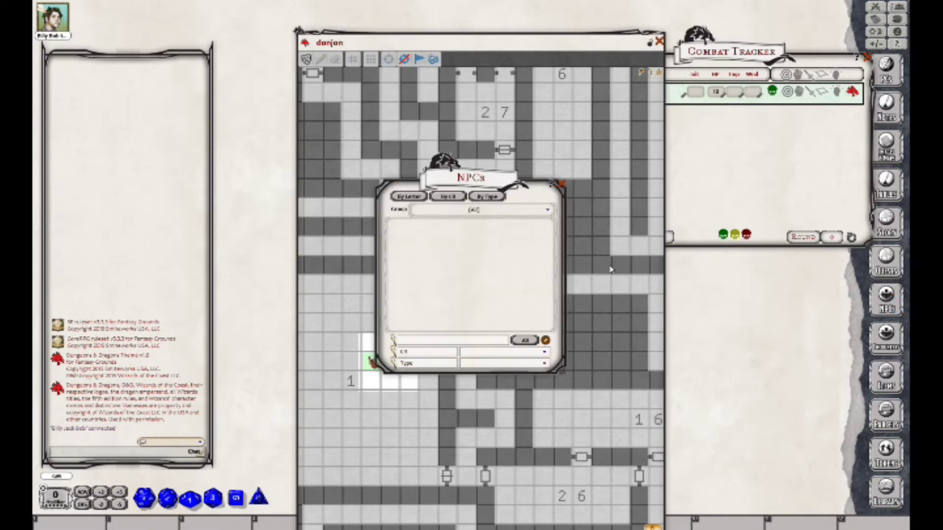
pyautogui.click(468, 340)
pyautogui.write('bl')
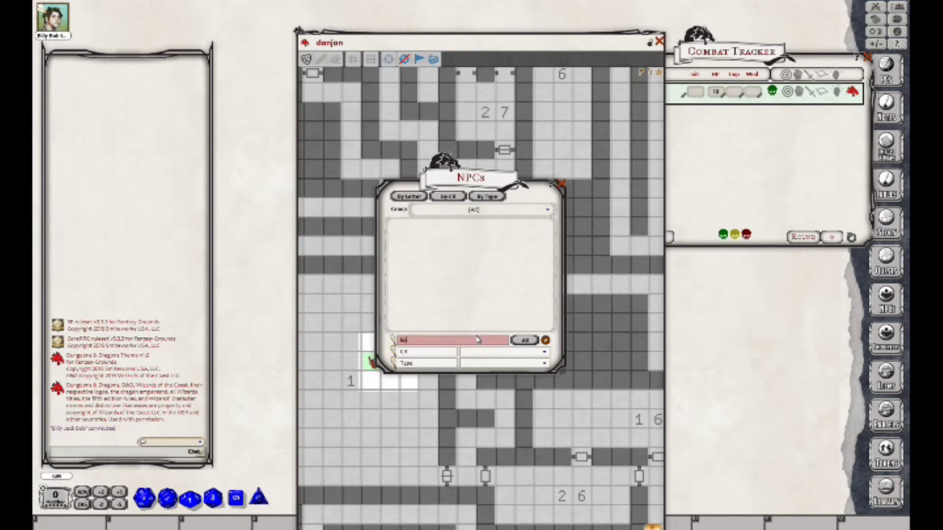
pyautogui.press('BackSpace')
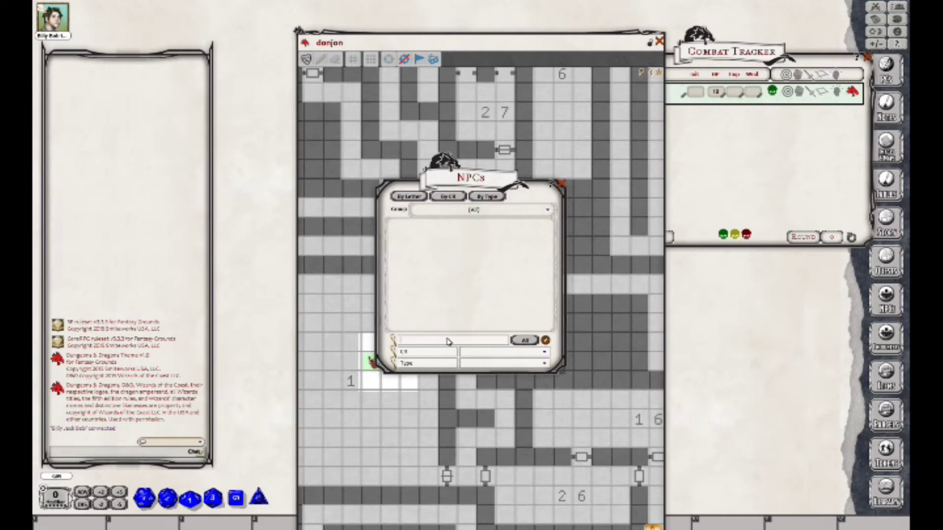
pyautogui.click(469, 212)
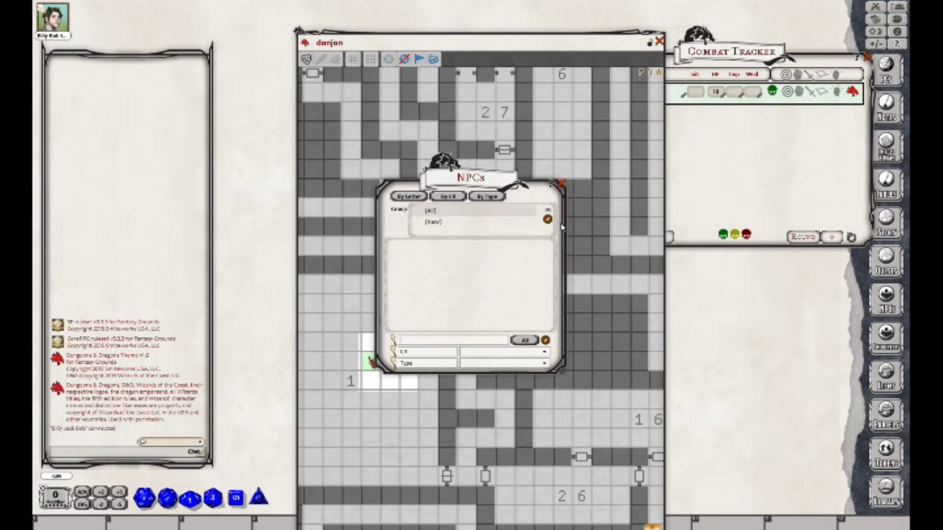
# Load the DD Basic Rules - DM and DD 5E Basic Rules - Player modules from the library
pyautogui.click(886, 488)
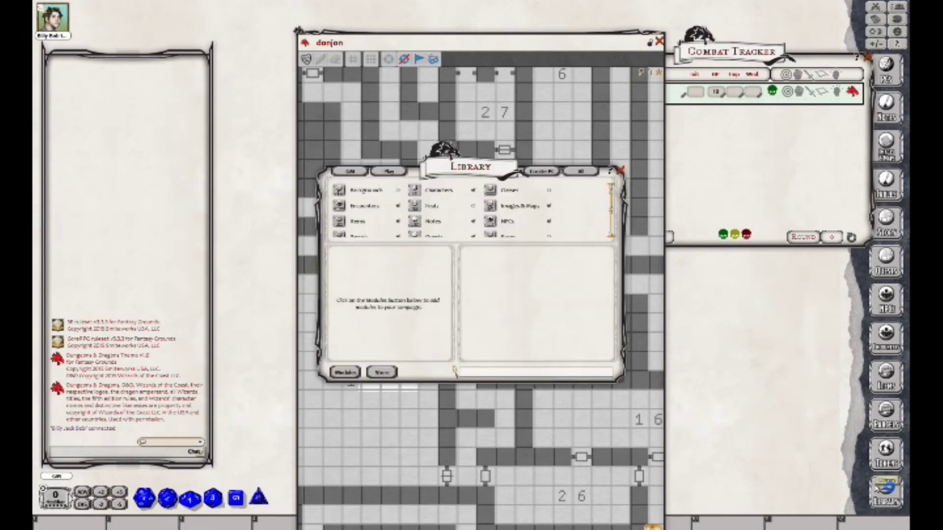
pyautogui.click(346, 372)
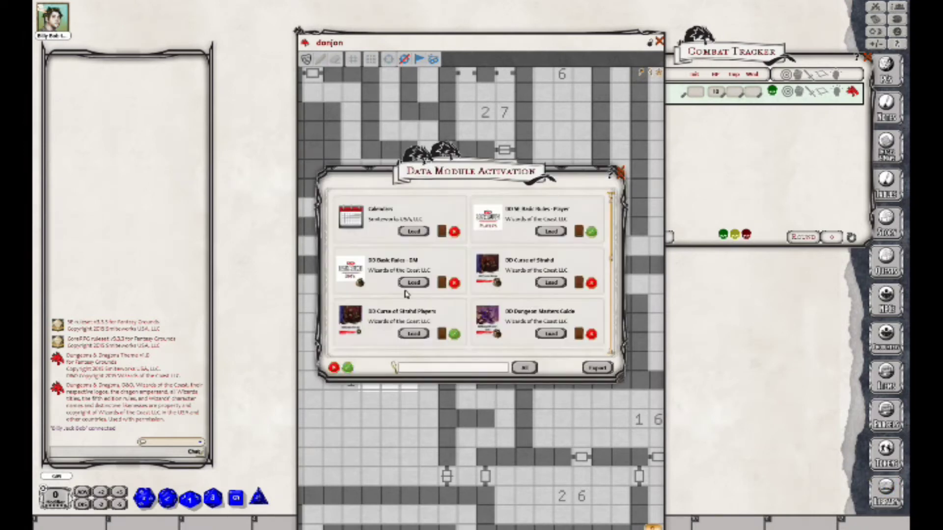
pyautogui.click(416, 282)
pyautogui.click(555, 231)
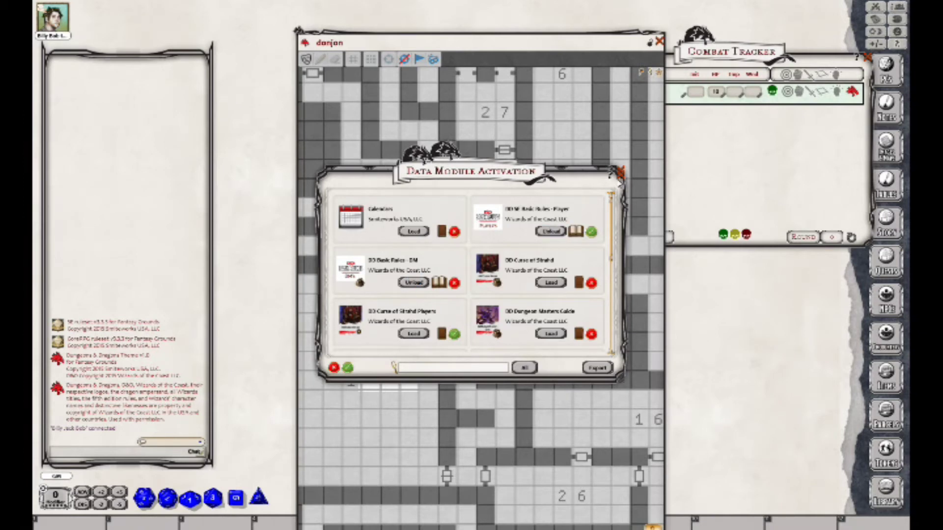
pyautogui.click(620, 172)
pyautogui.click(621, 170)
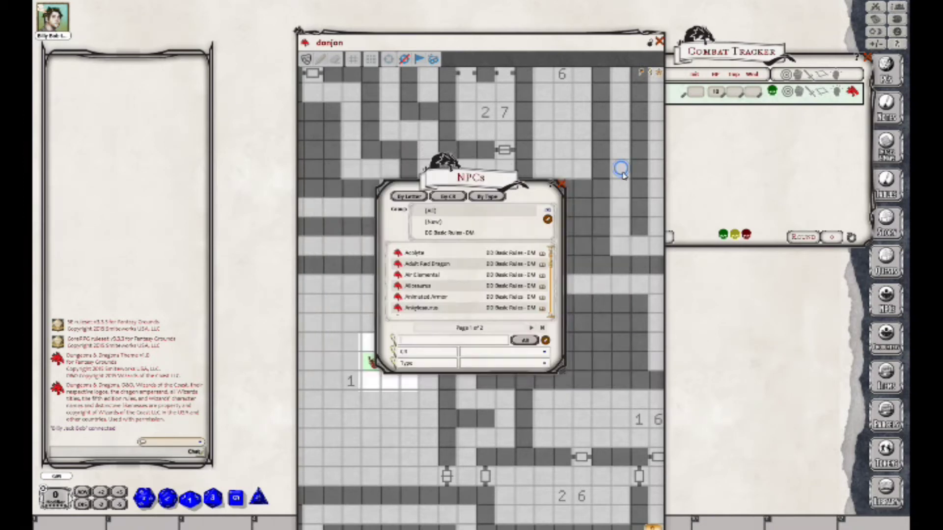
# Search the NPCs for "ko", add the Kobold to the combat tracker and close the NPC list
pyautogui.click(419, 341)
pyautogui.write('ko')
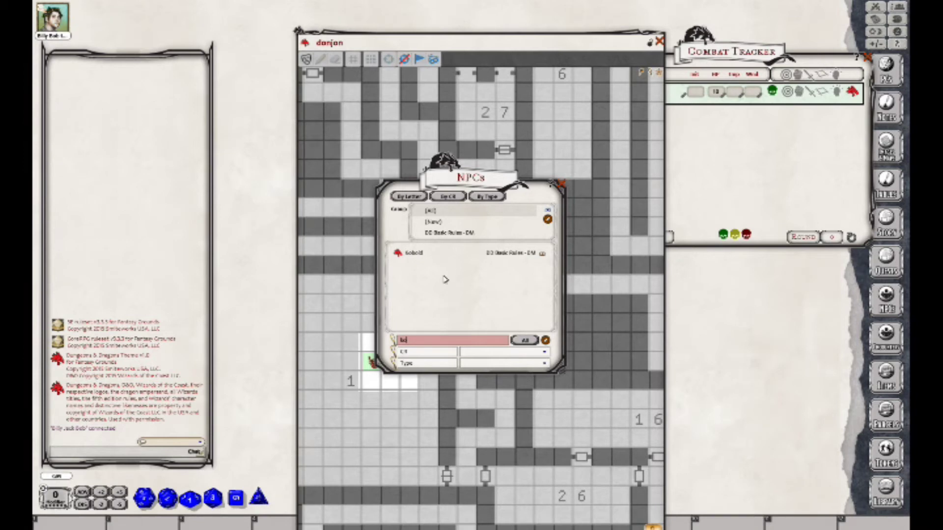
pyautogui.moveTo(398, 253); pyautogui.dragTo(741, 139)
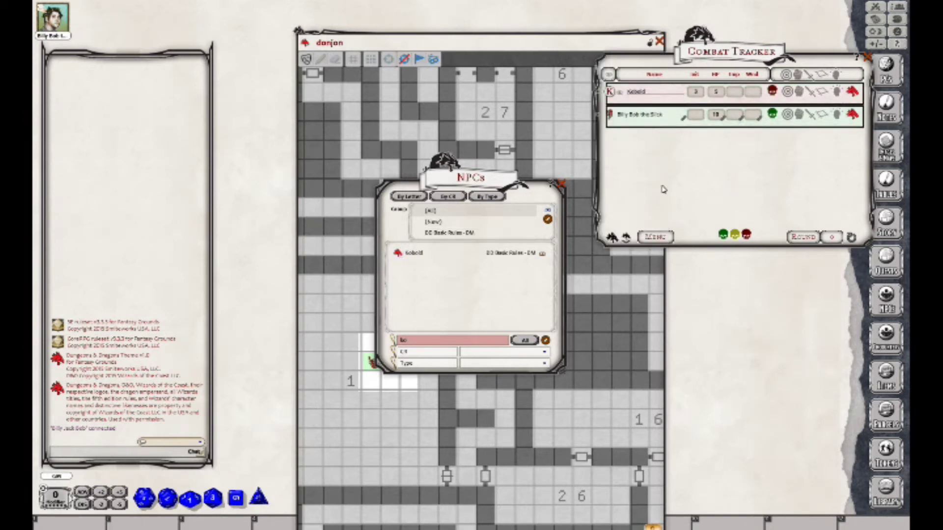
pyautogui.click(560, 184)
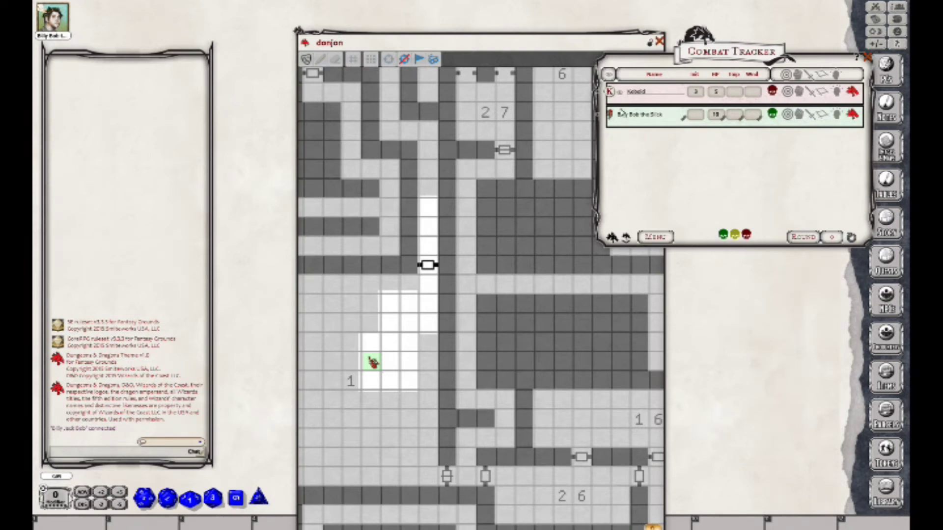
# Search the token library, assign a goblin token to the Kobold in the combat tracker and close the library
pyautogui.click(881, 456)
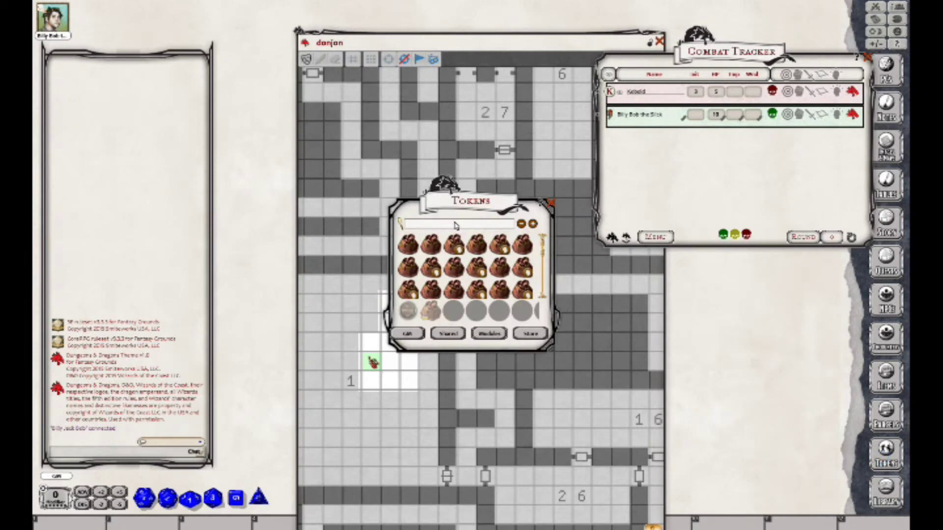
pyautogui.write('k')
pyautogui.click(469, 226)
pyautogui.write('kob')
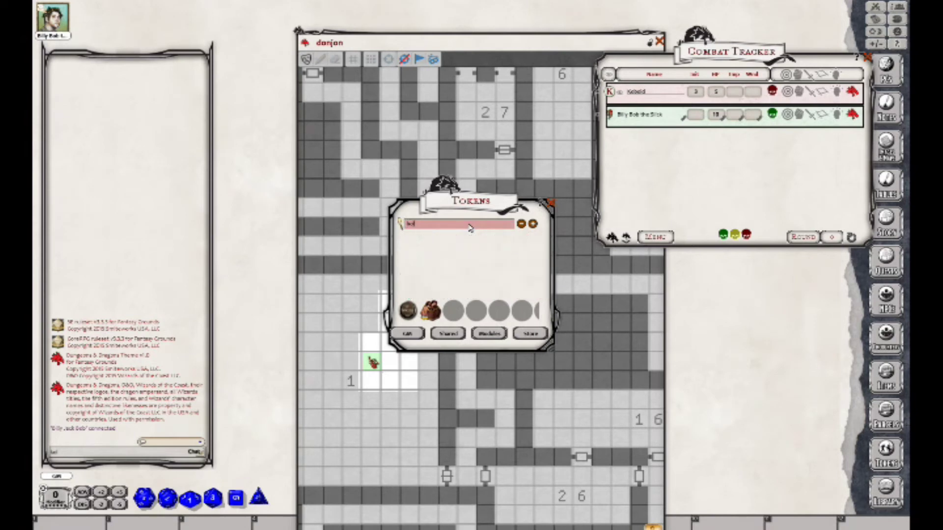
pyautogui.press('BackSpace')
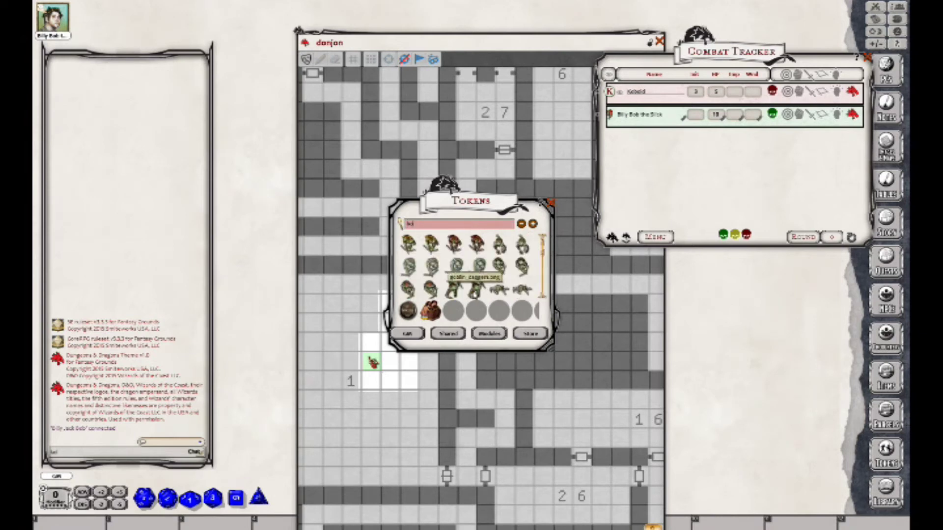
pyautogui.moveTo(475, 288); pyautogui.dragTo(609, 94)
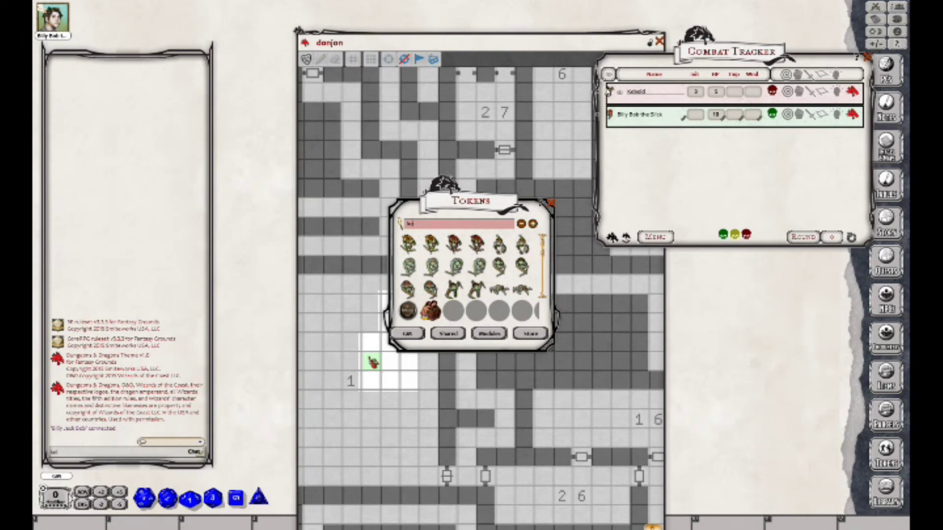
pyautogui.click(550, 203)
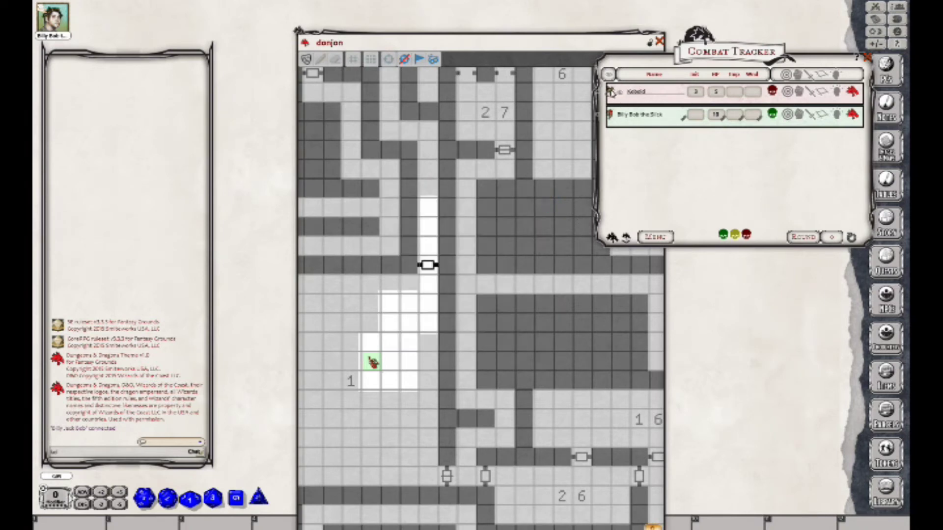
# Place the Kobold's token from the combat tracker in room 1's revealed area and move the player character's token directly below it
pyautogui.moveTo(610, 92); pyautogui.dragTo(517, 244)
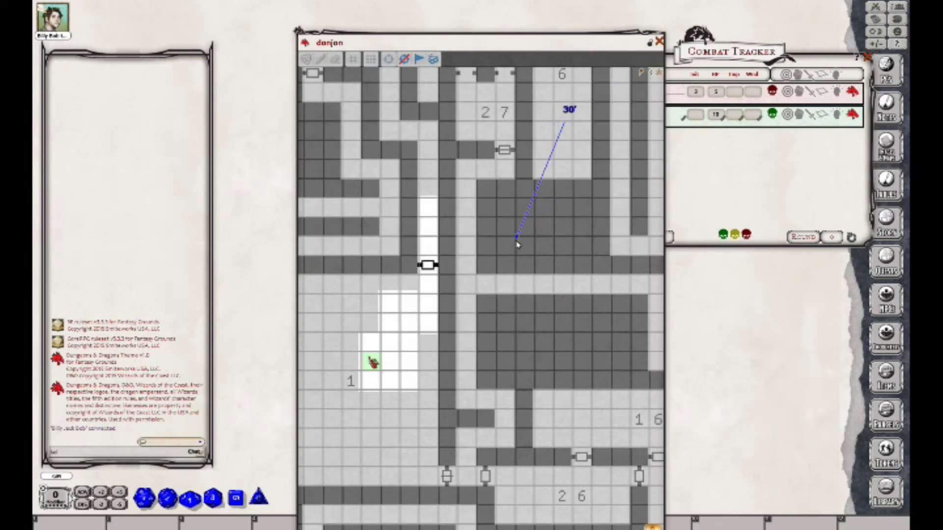
pyautogui.click(724, 58)
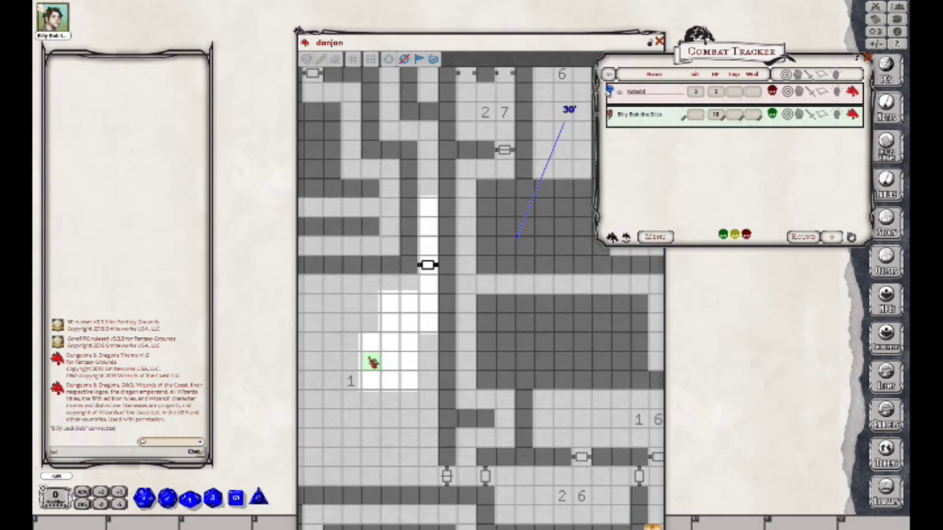
pyautogui.moveTo(610, 90); pyautogui.dragTo(392, 324)
pyautogui.click(394, 325)
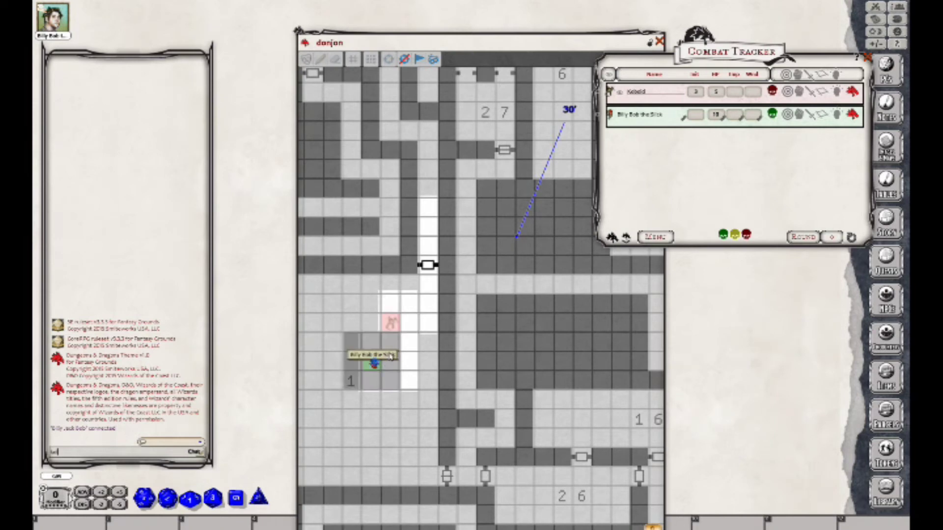
pyautogui.moveTo(373, 362); pyautogui.dragTo(393, 343)
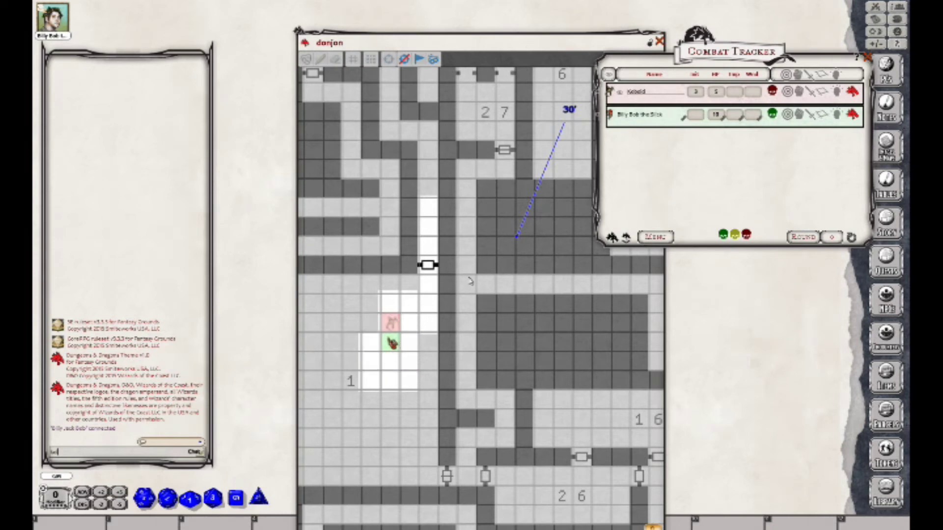
# Make the Kobold visible to players and roll its initiative from its expanded combat details
pyautogui.click(621, 96)
pyautogui.click(811, 93)
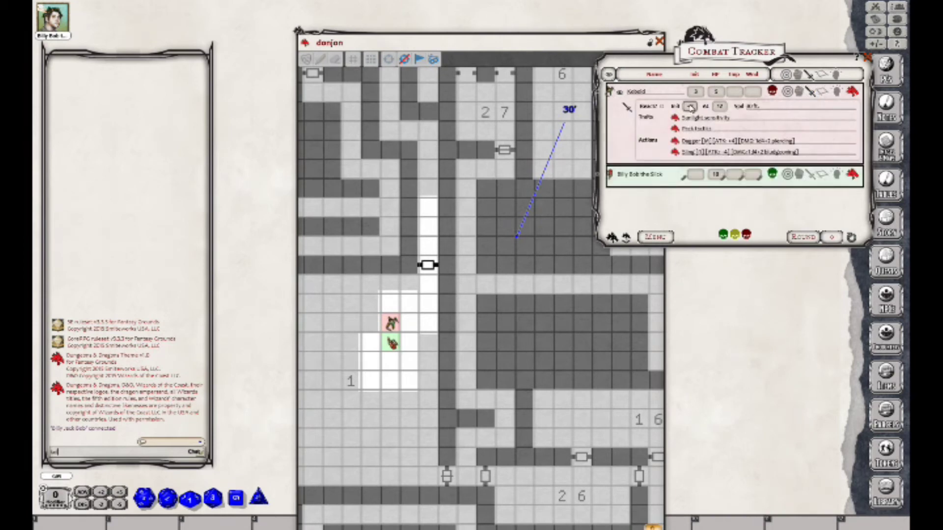
pyautogui.moveTo(691, 107); pyautogui.dragTo(168, 251)
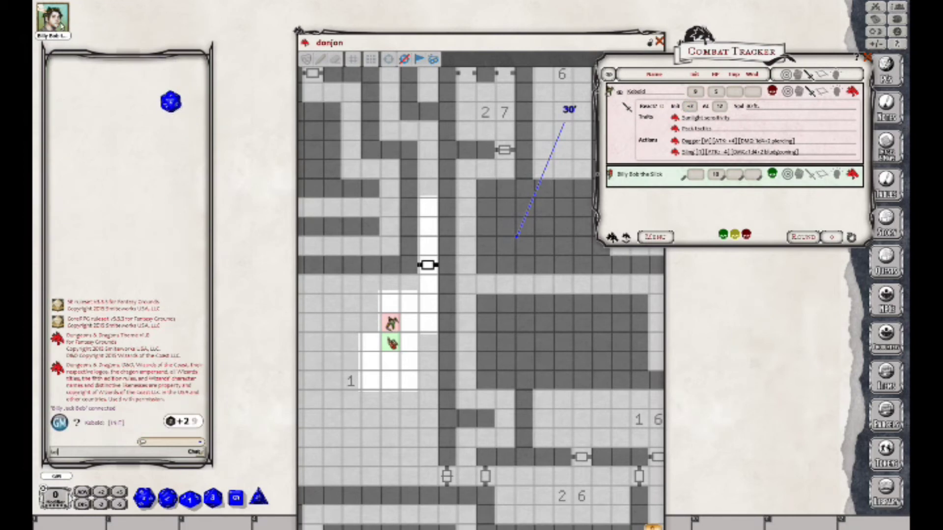
# Roll the player character's initiative from the character sheet, close the sheet and expand the character's combat details in the tracker
pyautogui.click(62, 25)
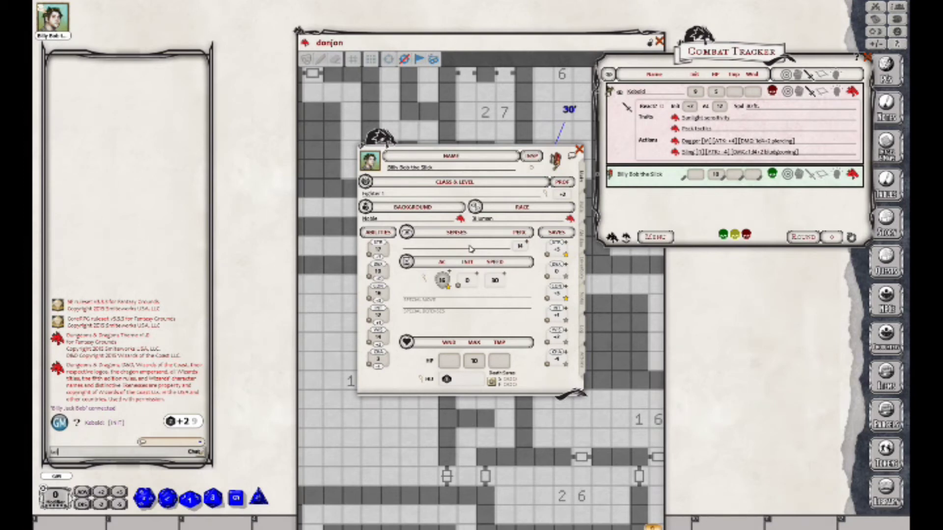
pyautogui.moveTo(467, 281); pyautogui.dragTo(148, 297)
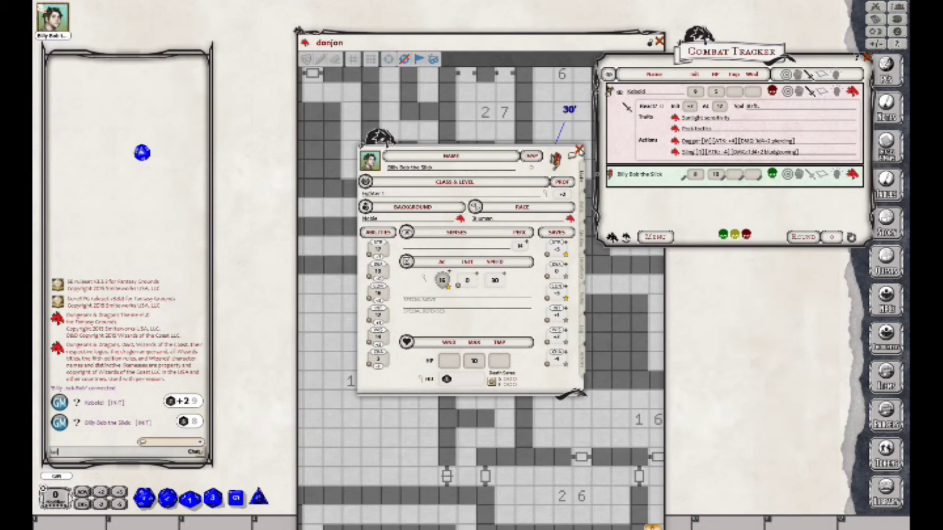
pyautogui.click(580, 149)
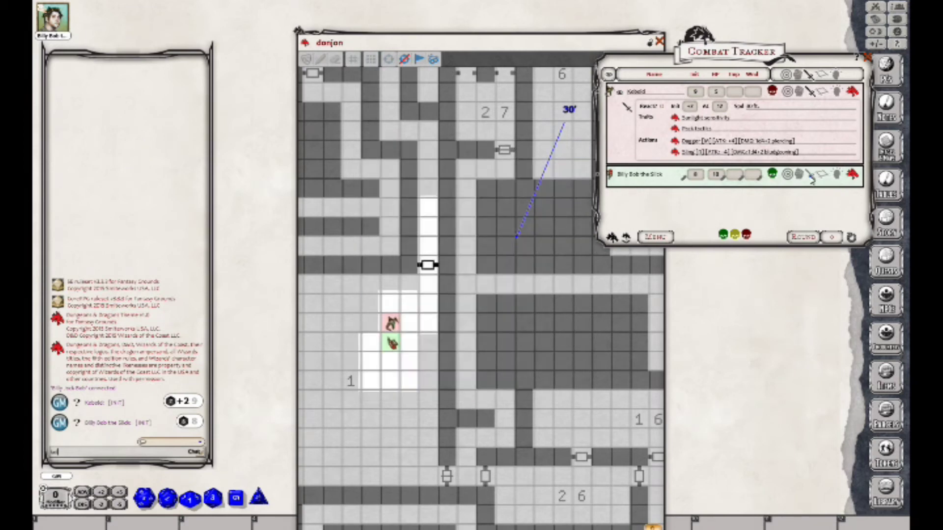
pyautogui.click(811, 176)
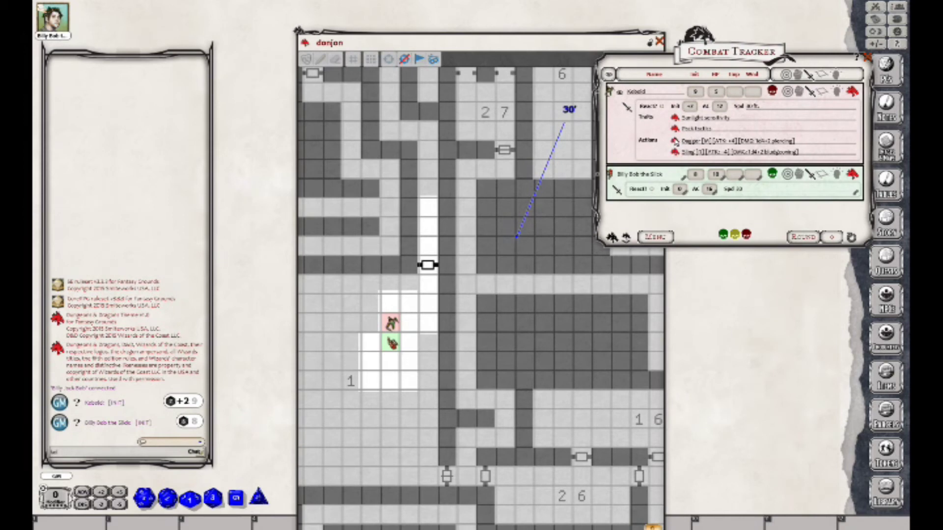
# Roll the Kobold's Dagger attack against the player character's token and start the turn order with the Kobold
pyautogui.moveTo(676, 143)
pyautogui.mouseDown()
pyautogui.moveTo(645, 150)
pyautogui.moveTo(671, 144)
pyautogui.mouseUp()
pyautogui.moveTo(730, 143); pyautogui.dragTo(392, 348)
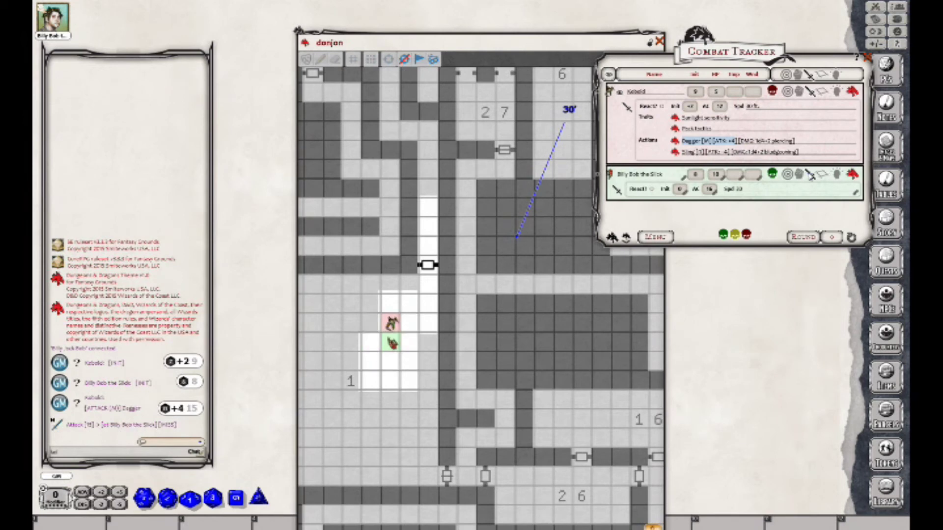
pyautogui.click(624, 238)
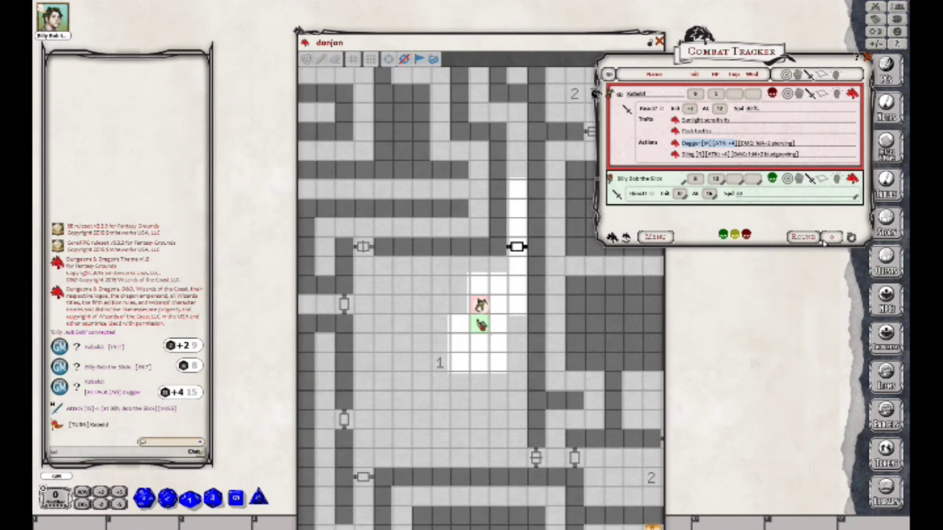
# Show the player character's weapons beside the map and roll the Greataxe attack against the Kobold's token
pyautogui.click(54, 17)
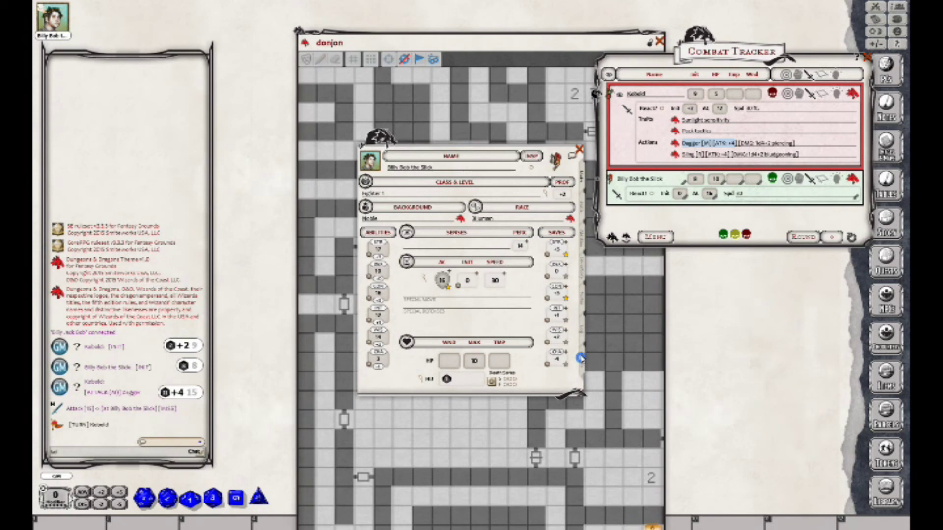
pyautogui.click(581, 360)
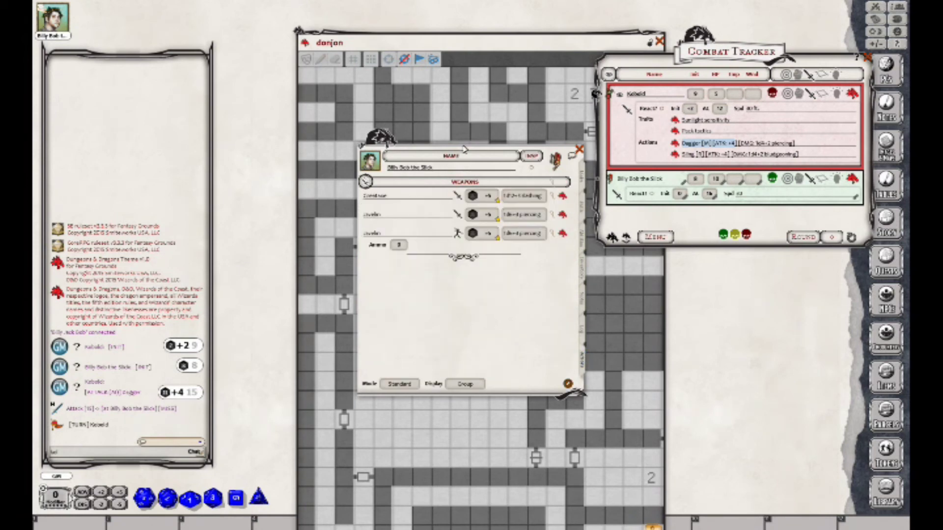
pyautogui.moveTo(464, 149); pyautogui.dragTo(207, 135)
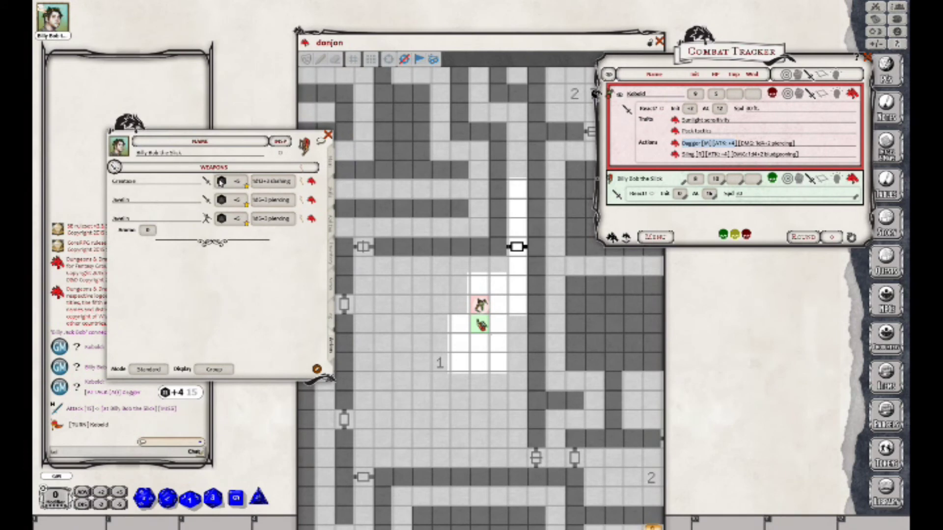
pyautogui.moveTo(220, 182); pyautogui.dragTo(483, 310)
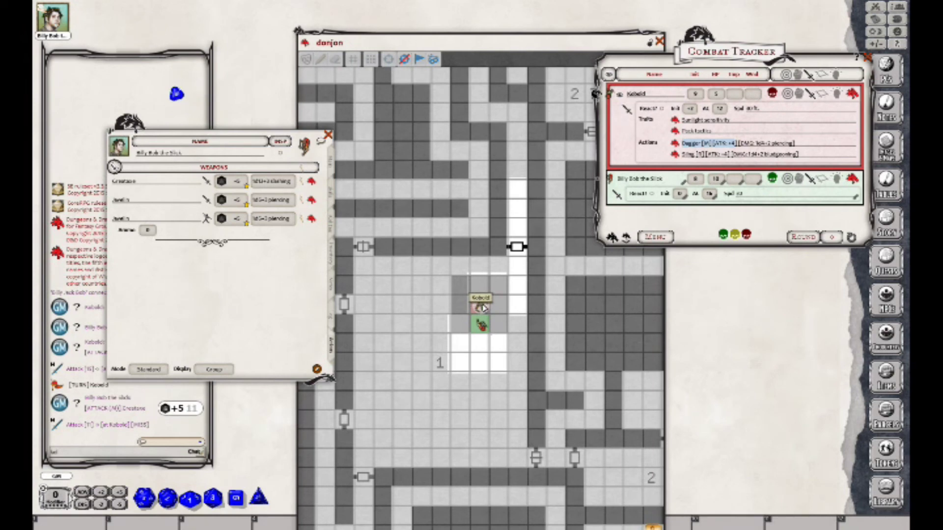
# Advance the turn order to the Kobold's turn in round 1 and roll its Dagger attack against the player character
pyautogui.click(627, 238)
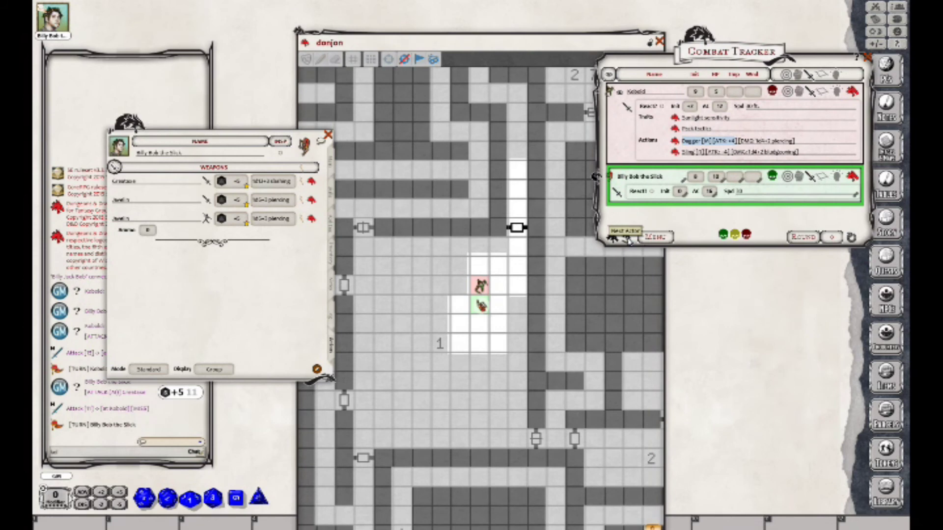
pyautogui.click(628, 238)
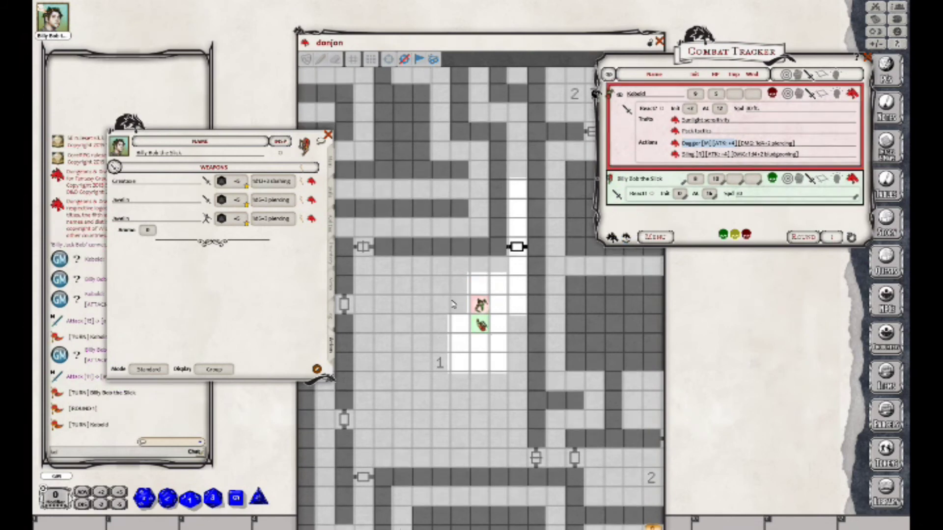
pyautogui.moveTo(731, 145); pyautogui.dragTo(672, 180)
pyautogui.moveTo(541, 307); pyautogui.dragTo(491, 324)
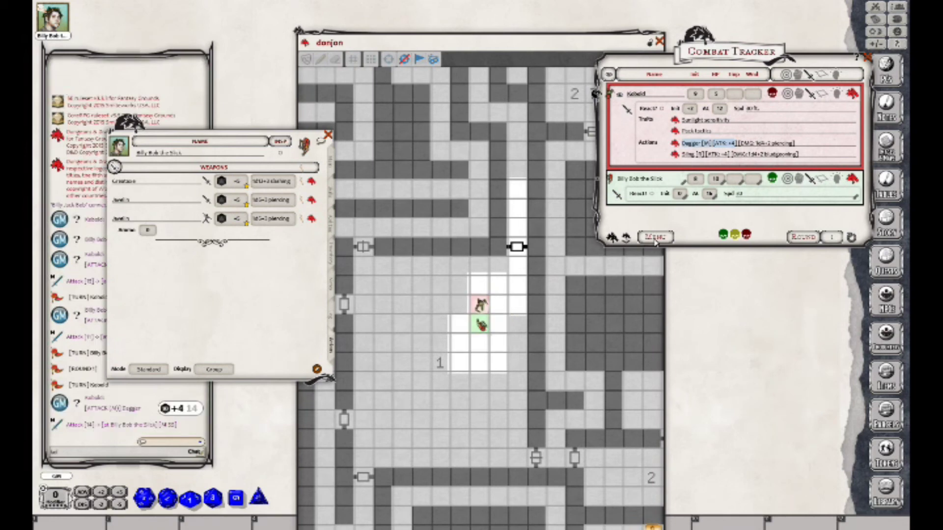
# On the player character's turn, roll the Greataxe attack and damage against the Kobold, and delete the Kobold from the combat tracker
pyautogui.click(626, 238)
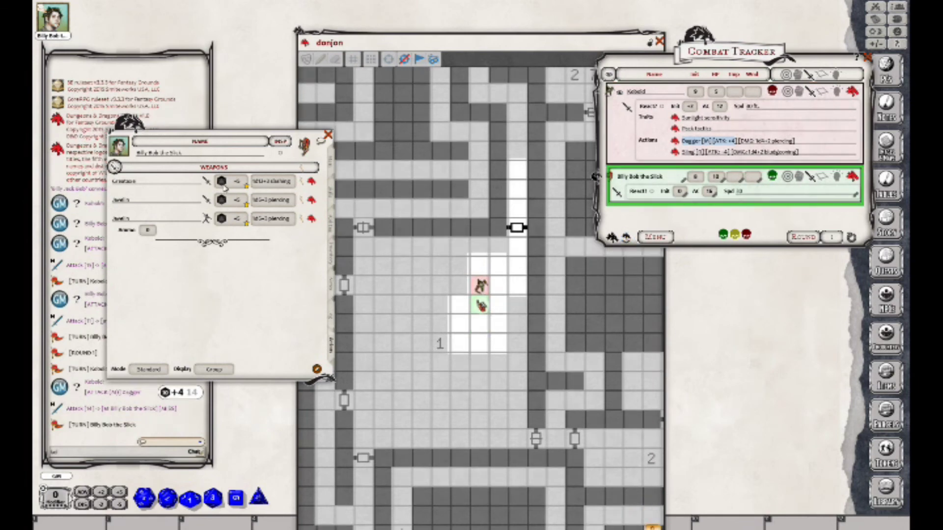
pyautogui.moveTo(222, 186)
pyautogui.mouseDown()
pyautogui.moveTo(390, 275)
pyautogui.moveTo(475, 289)
pyautogui.mouseUp()
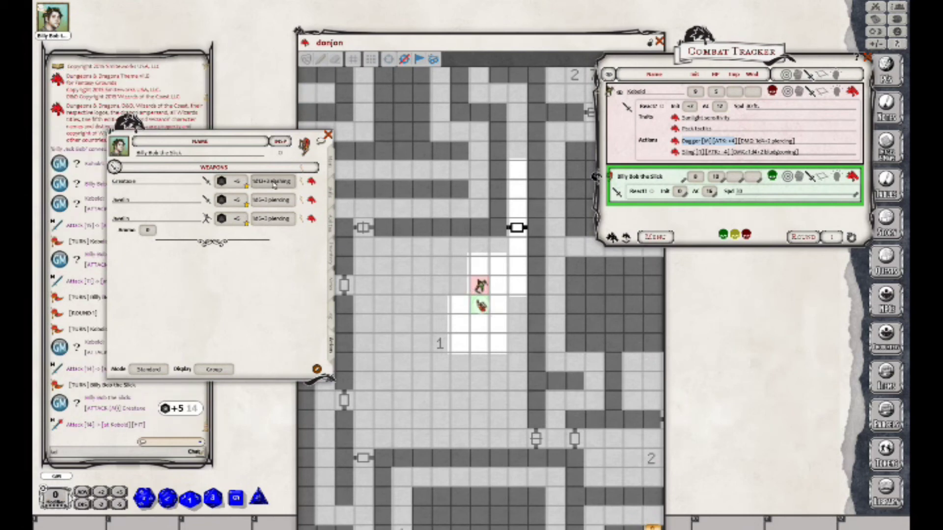
pyautogui.moveTo(274, 184); pyautogui.dragTo(483, 287)
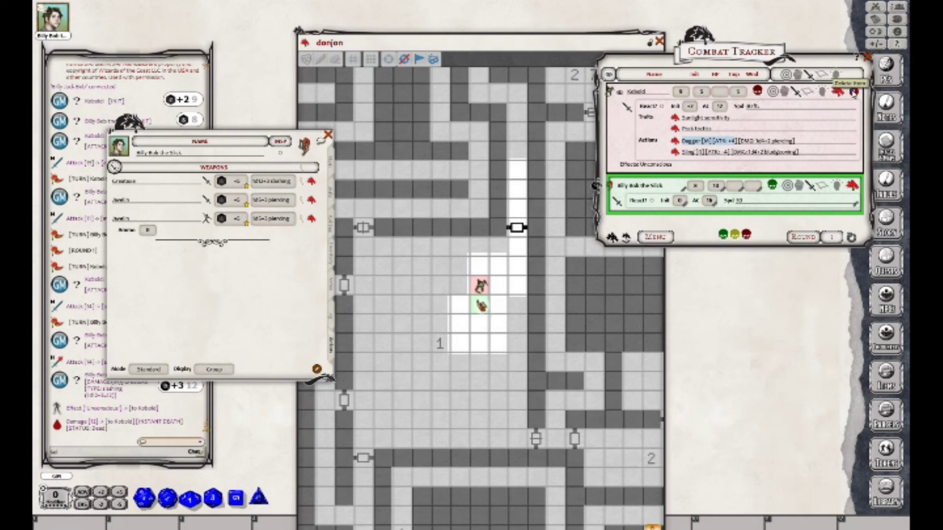
pyautogui.click(854, 92)
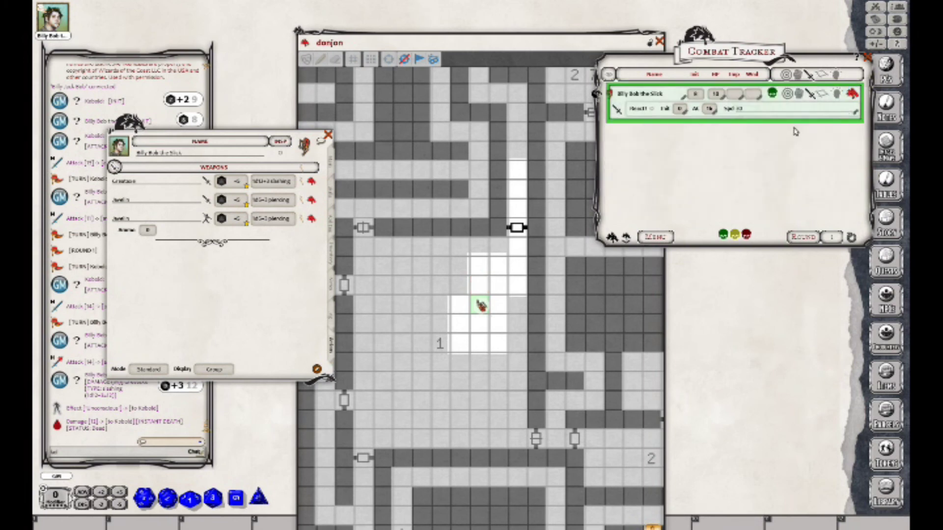